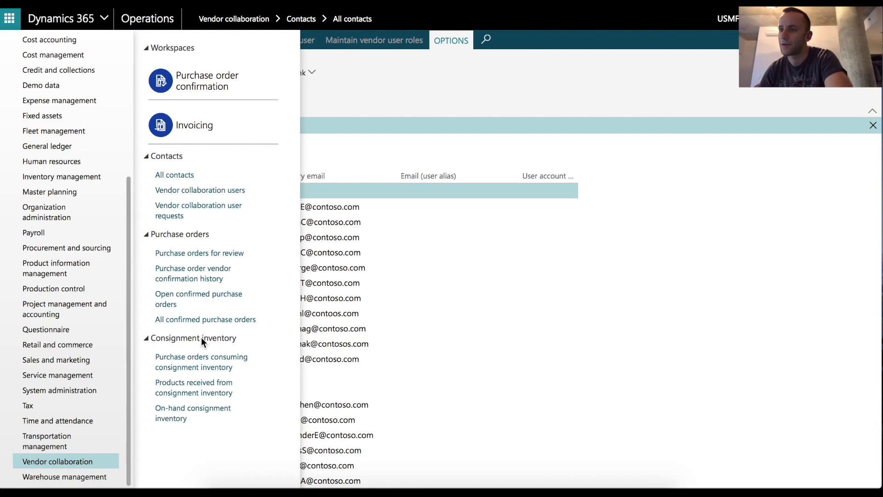
Start a new contact person from the Vendor collaboration All contacts list.
{"action": "left_click", "coordinate": [174, 174]}
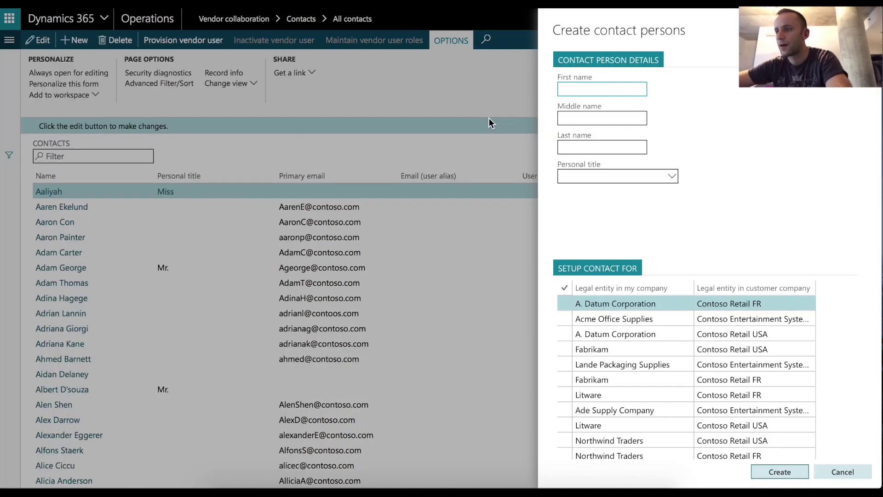
Save the demo contact person with title Mr., then begin provisioning them as a vendor user.
{"action": "type", "text": "AX"}
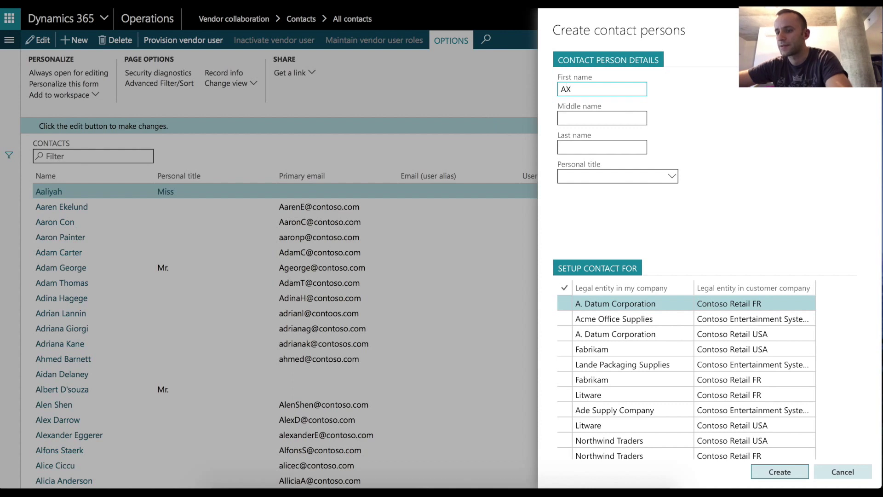
{"action": "type", "text": "365"}
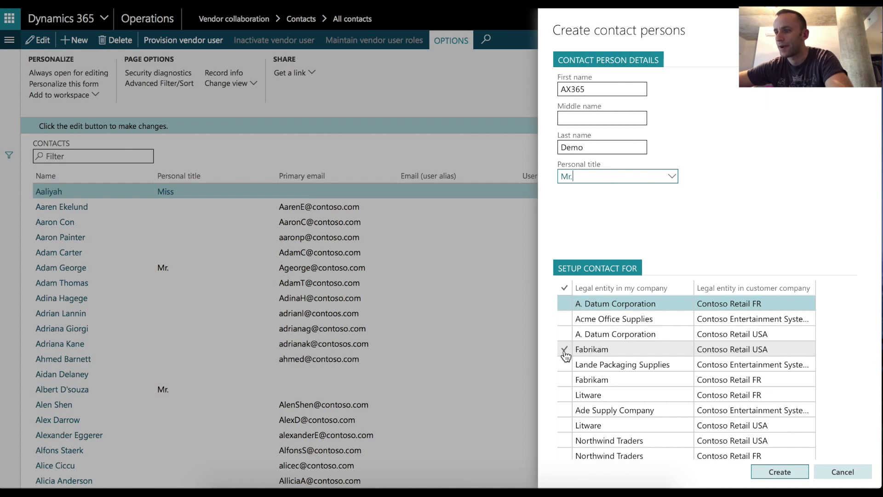
{"action": "key", "text": "Return"}
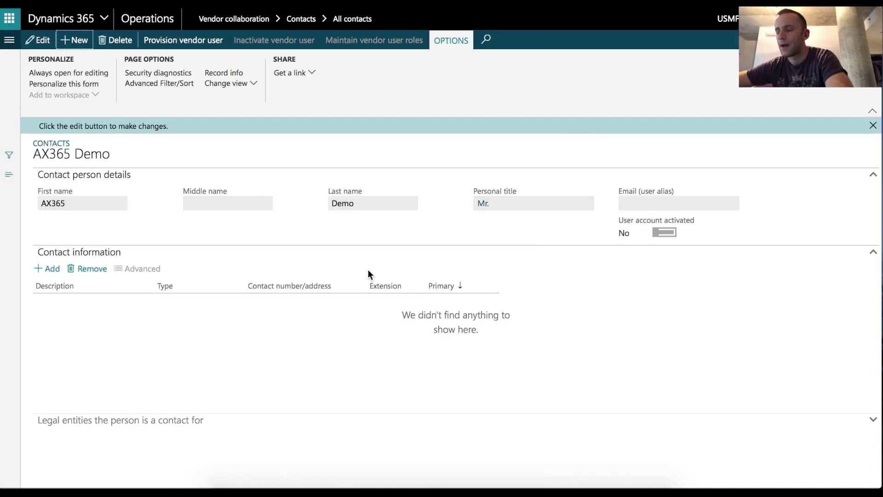
{"action": "left_click", "coordinate": [199, 44]}
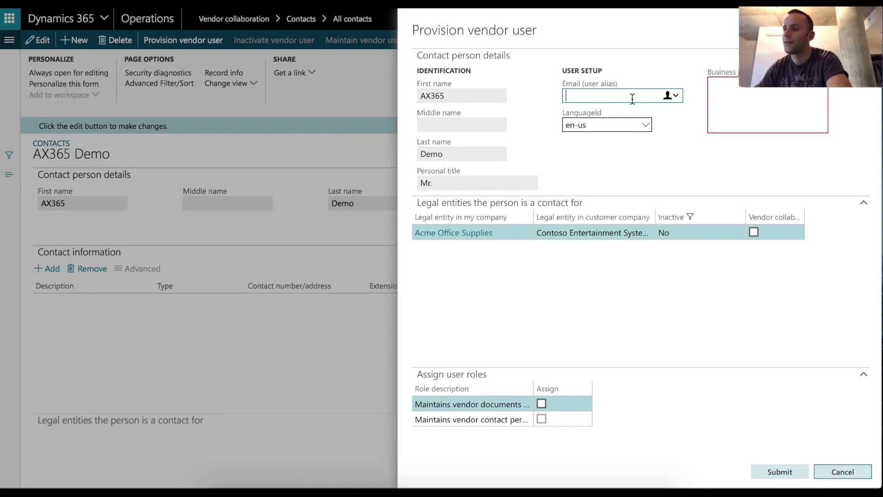
Submit the vendor user request: e-mail alias, justification 'Demo', Acme Office Supplies access, documents and contact-persons roles.
{"action": "type", "text": "t"}
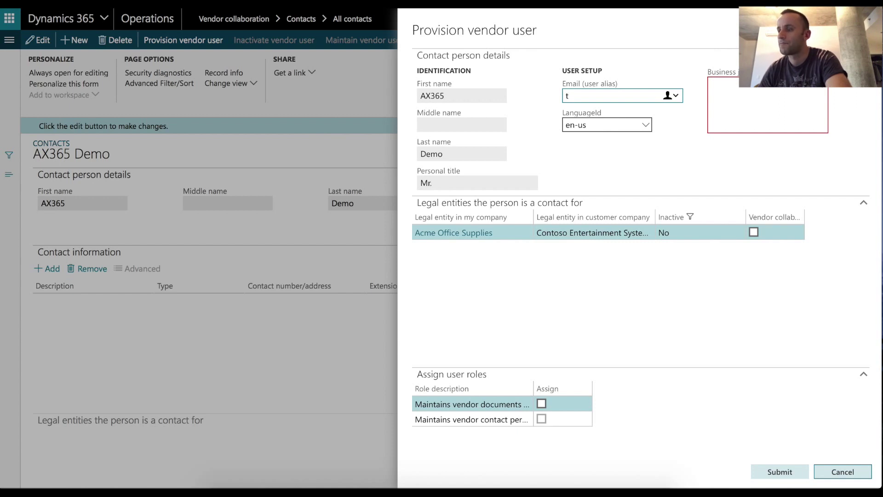
{"action": "left_click", "coordinate": [786, 99]}
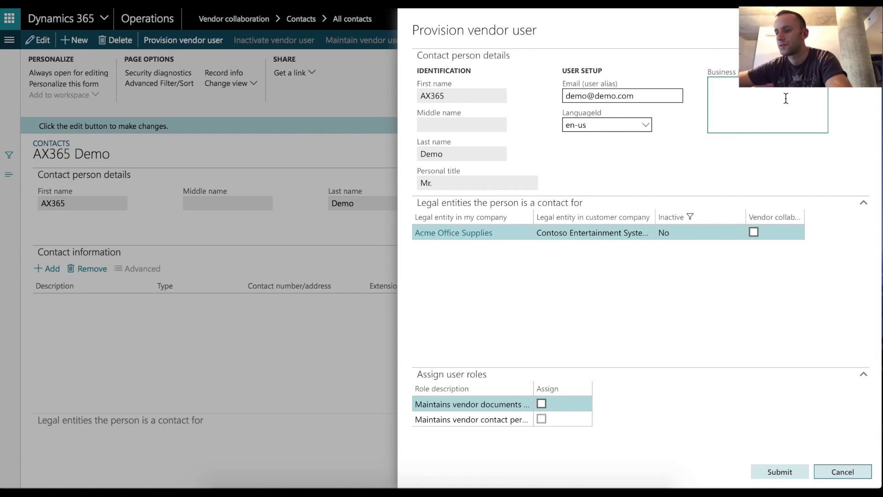
{"action": "type", "text": "Demo"}
{"action": "key", "text": "Tab"}
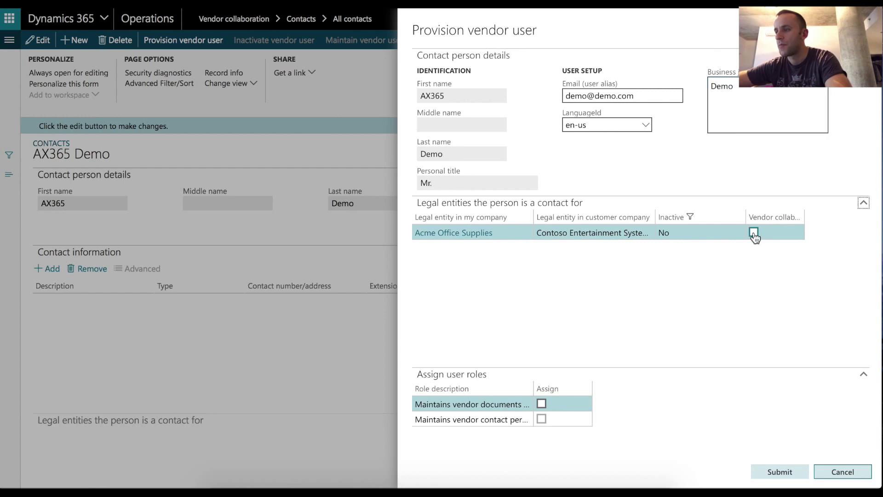
{"action": "left_click", "coordinate": [755, 234]}
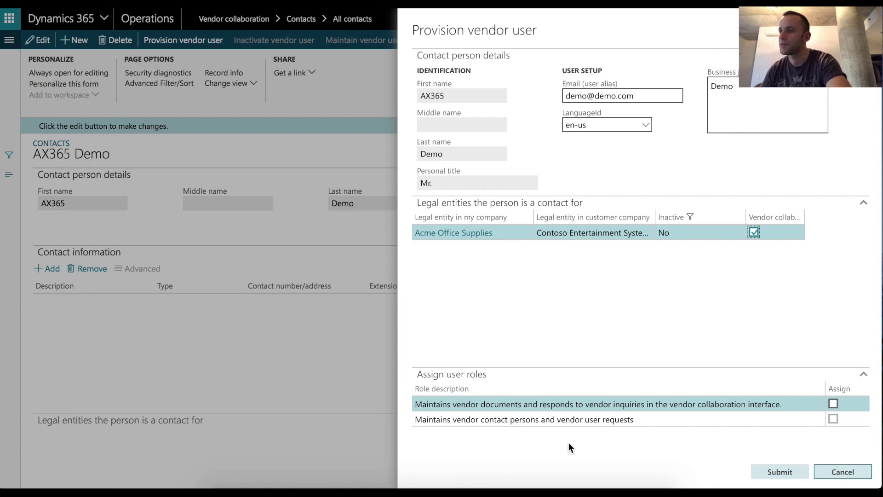
{"action": "left_click", "coordinate": [833, 404]}
{"action": "left_click", "coordinate": [833, 419]}
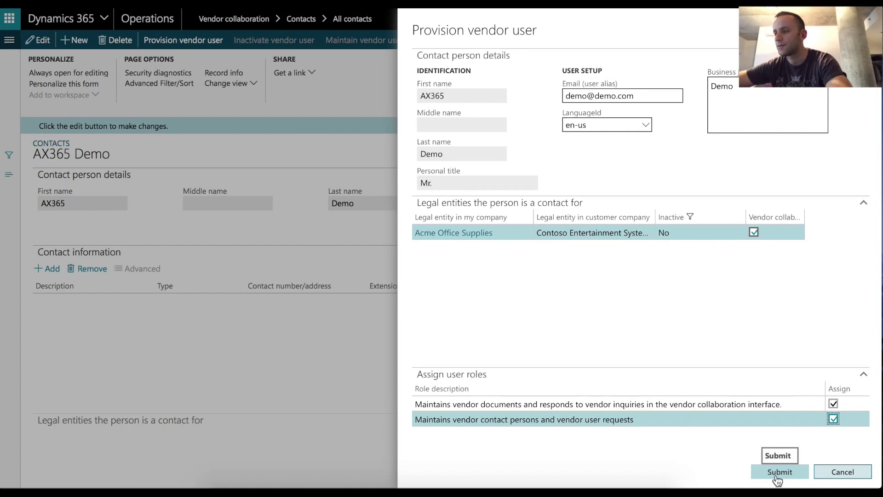
{"action": "left_click", "coordinate": [778, 474]}
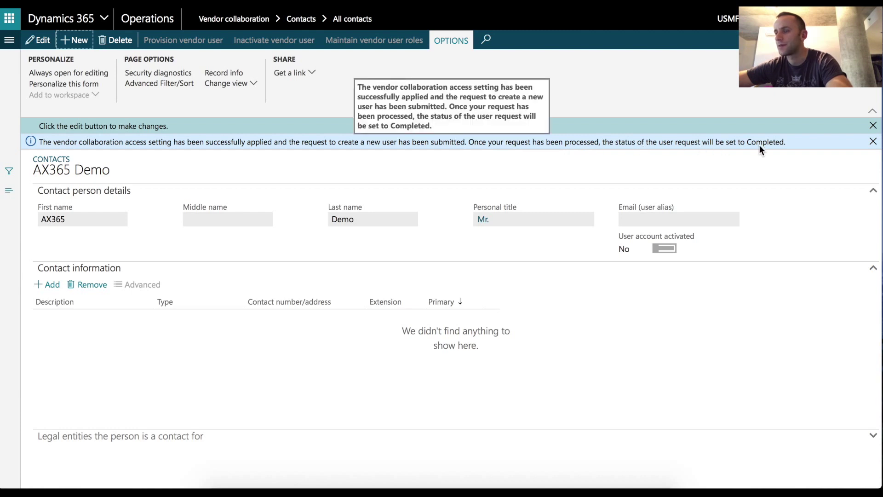
Open the new add-user request in Vendor collaboration user requests to see its Pending approval status.
{"action": "left_click", "coordinate": [12, 48]}
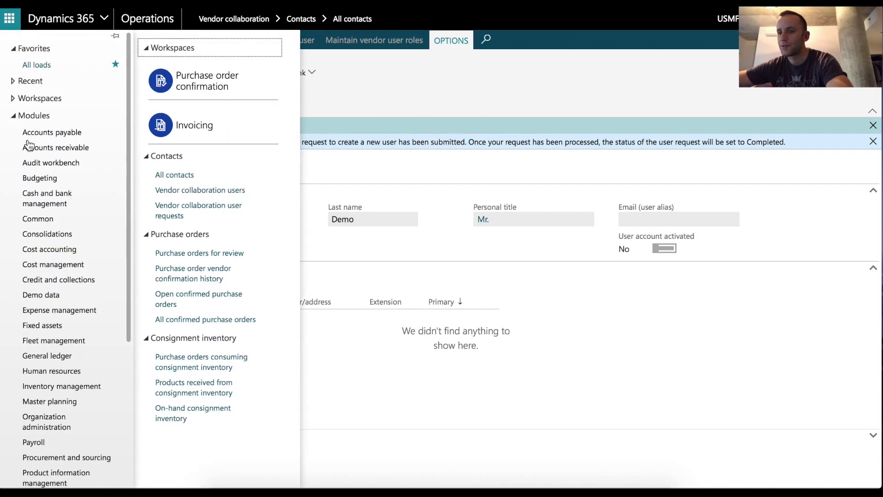
{"action": "scroll", "coordinate": [59, 414], "scroll_direction": "down", "scroll_amount": 5}
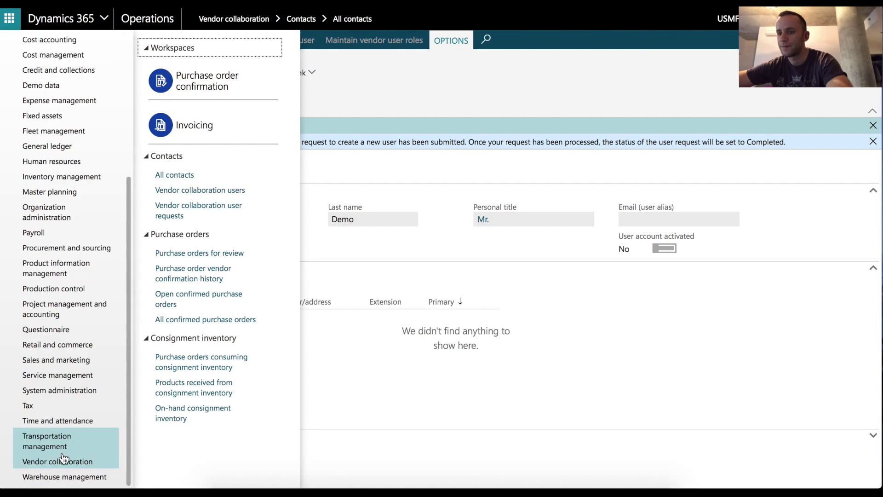
{"action": "left_click", "coordinate": [207, 213]}
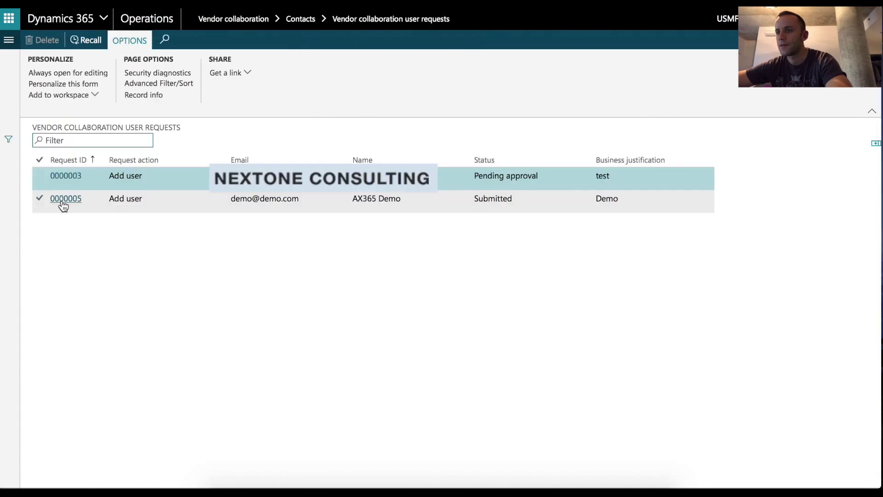
{"action": "left_click", "coordinate": [39, 199]}
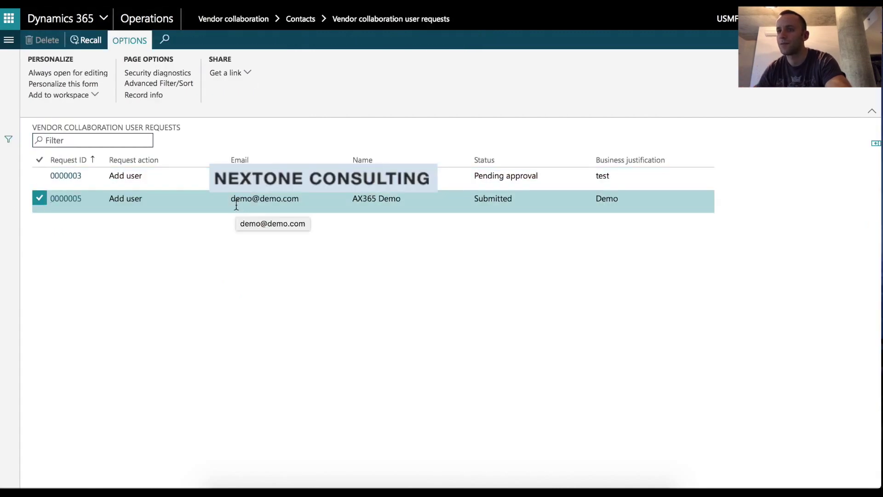
{"action": "left_click", "coordinate": [63, 197]}
{"action": "left_click", "coordinate": [155, 40]}
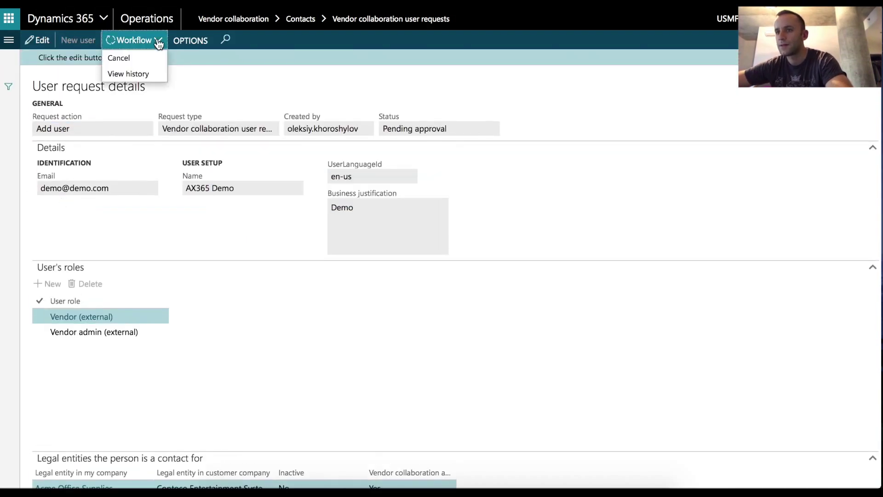
{"action": "left_click", "coordinate": [129, 73]}
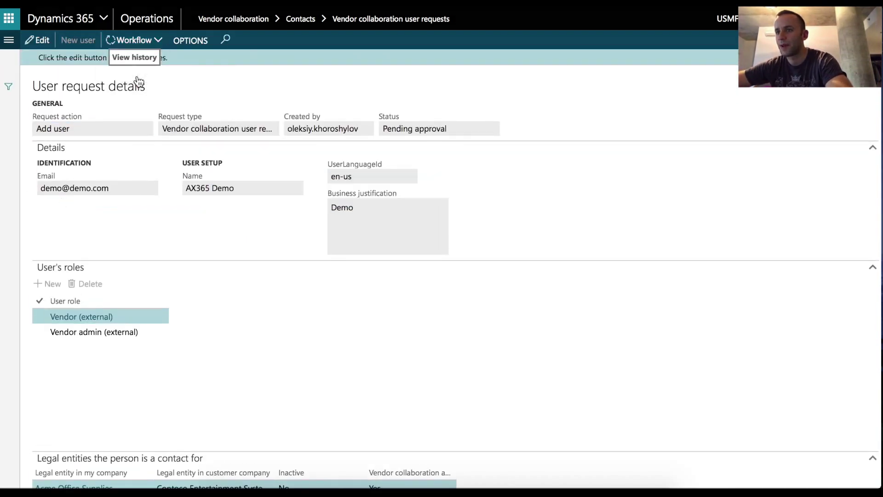
{"action": "scroll", "coordinate": [394, 273], "scroll_direction": "down", "scroll_amount": 4}
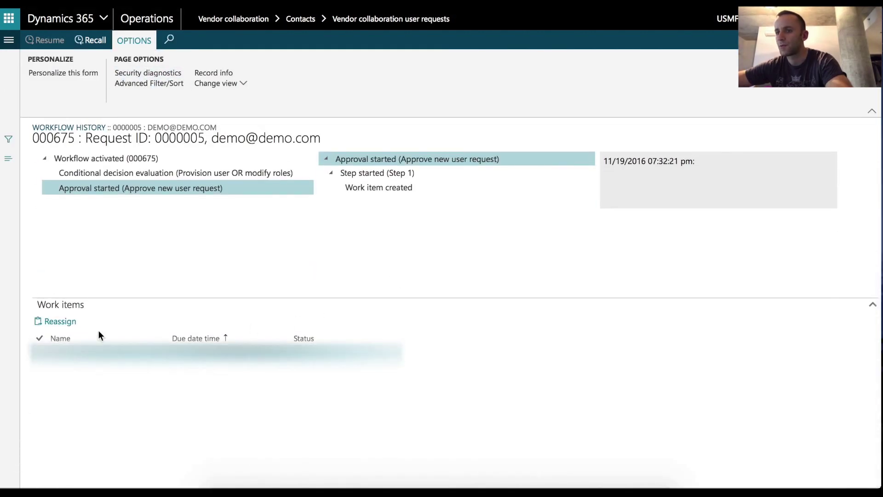
{"action": "left_click", "coordinate": [72, 326]}
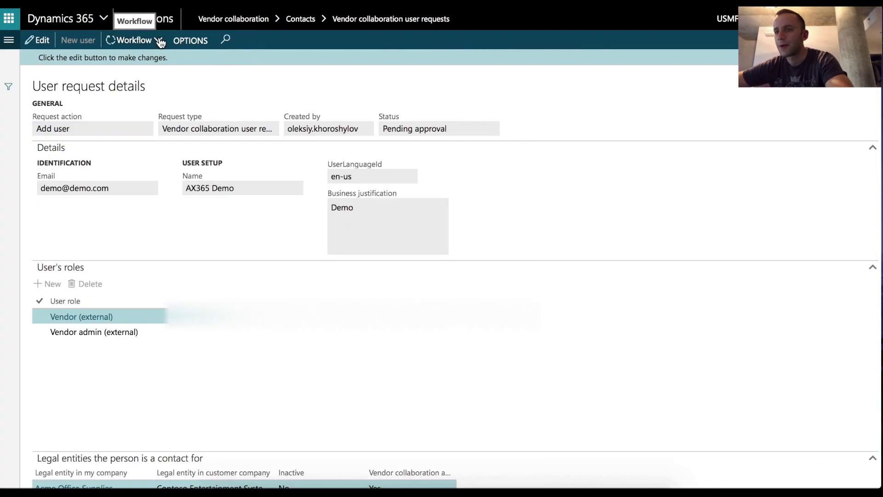
{"action": "left_click", "coordinate": [160, 42]}
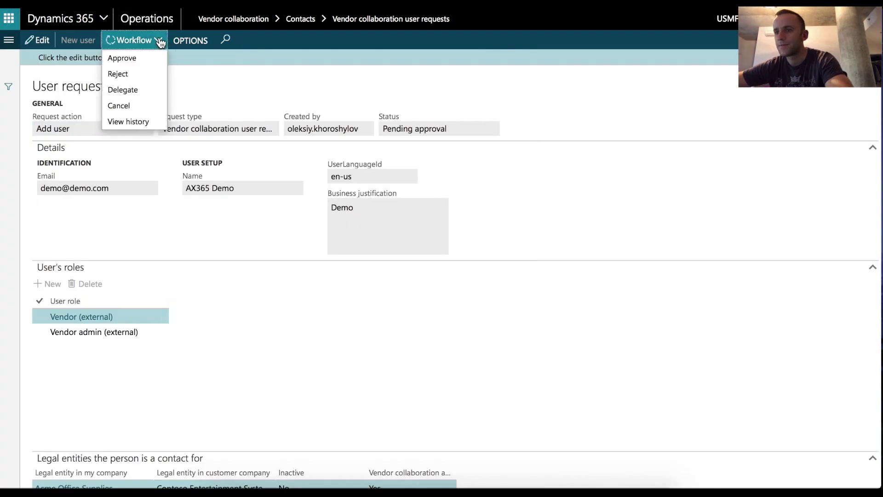
{"action": "left_click", "coordinate": [783, 192]}
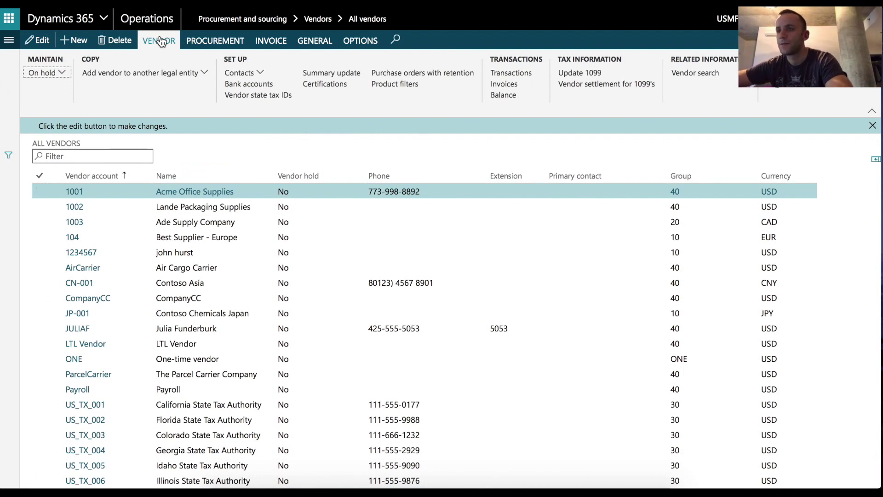
Check Acme Office Supplies' contacts and open its Surface Pro 128 GB purchase order at 899.00.
{"action": "left_click", "coordinate": [263, 75]}
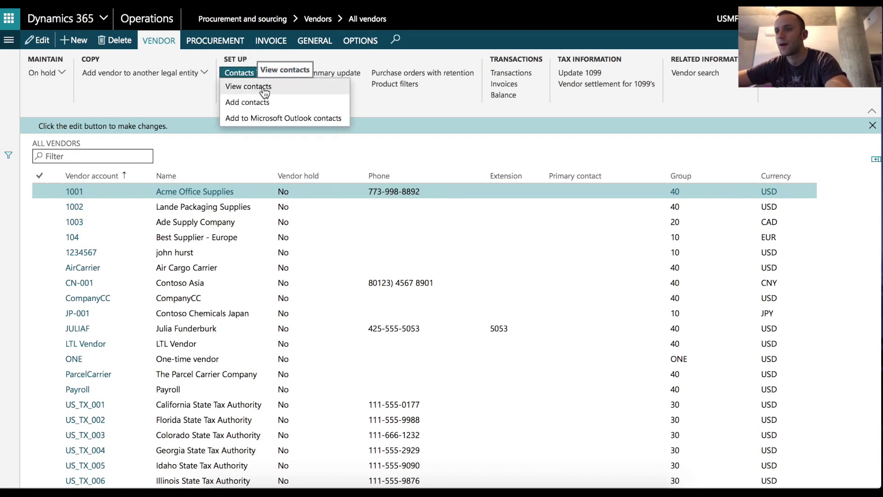
{"action": "left_click", "coordinate": [260, 105]}
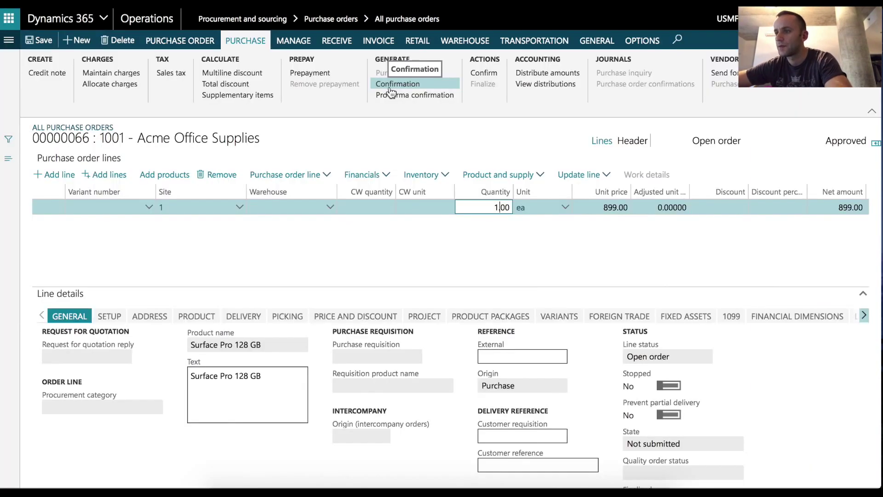
Send the Acme purchase order for vendor confirmation and go to the Purchase order confirmation workspace.
{"action": "scroll", "coordinate": [708, 100], "scroll_direction": "right", "scroll_amount": 3}
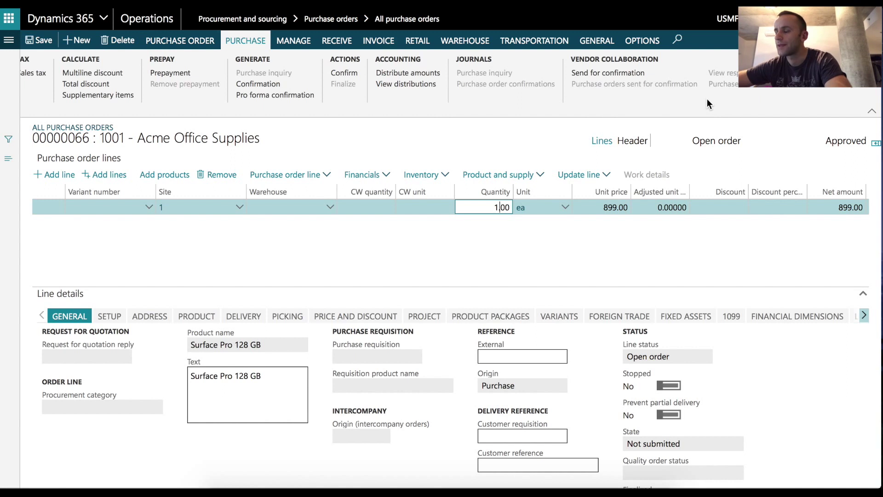
{"action": "left_click", "coordinate": [607, 74]}
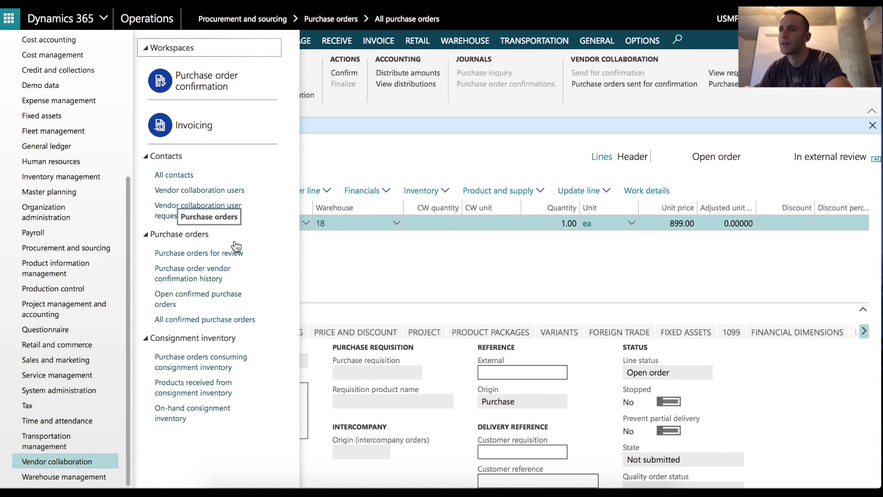
{"action": "left_click", "coordinate": [197, 86]}
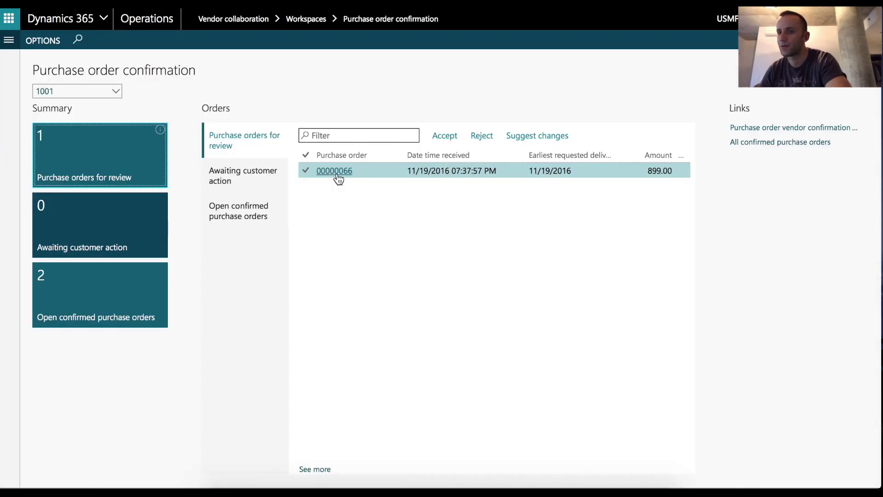
As the vendor, change purchase order 00000066's line quantity from 1 to 2 and accept with changes.
{"action": "left_click", "coordinate": [334, 172]}
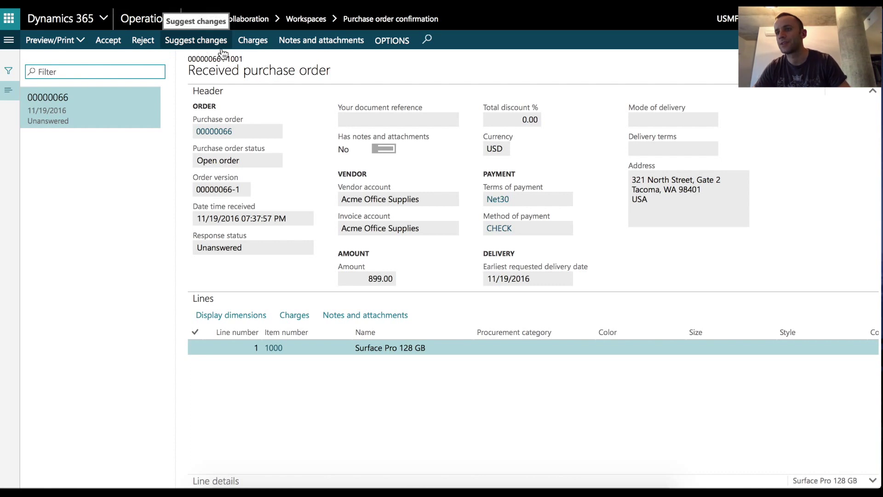
{"action": "left_click", "coordinate": [202, 46]}
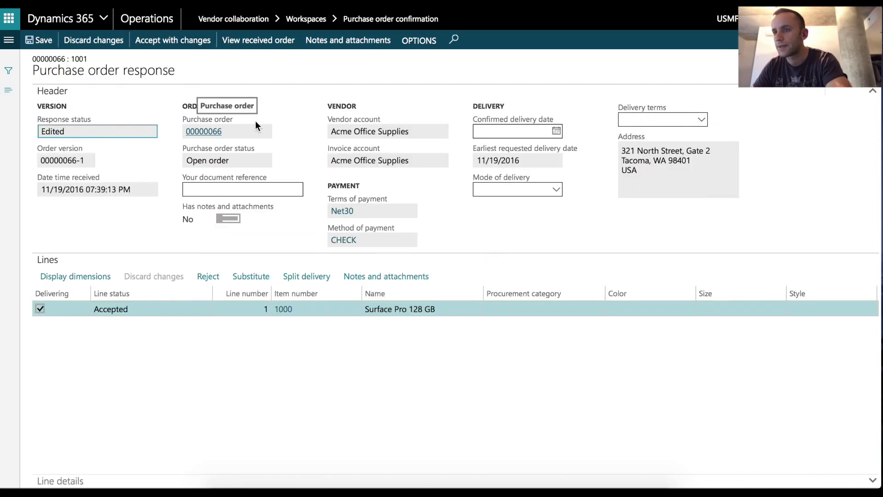
{"action": "scroll", "coordinate": [388, 331], "scroll_direction": "right", "scroll_amount": 5}
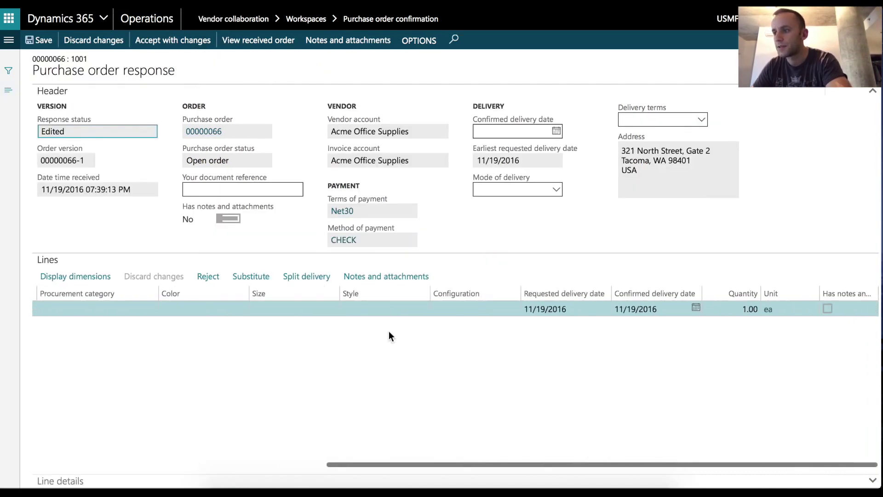
{"action": "left_click", "coordinate": [746, 309]}
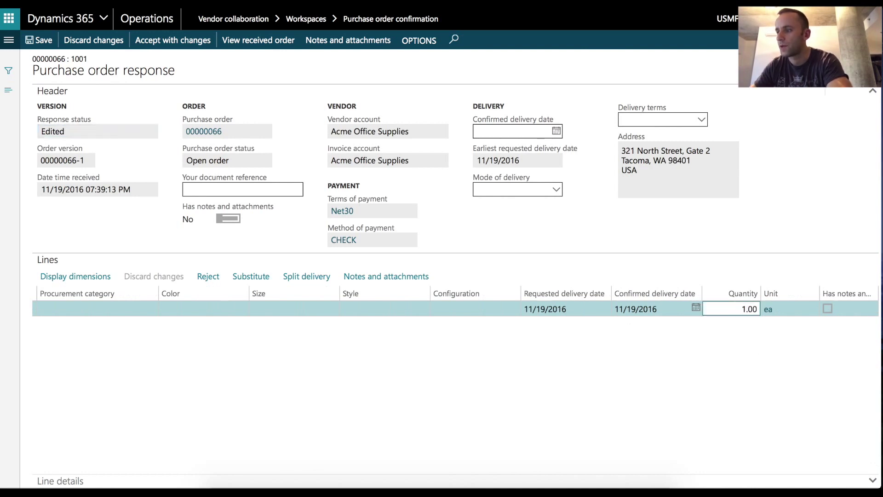
{"action": "key", "text": "BackSpace"}
{"action": "type", "text": "2"}
{"action": "left_click", "coordinate": [251, 98]}
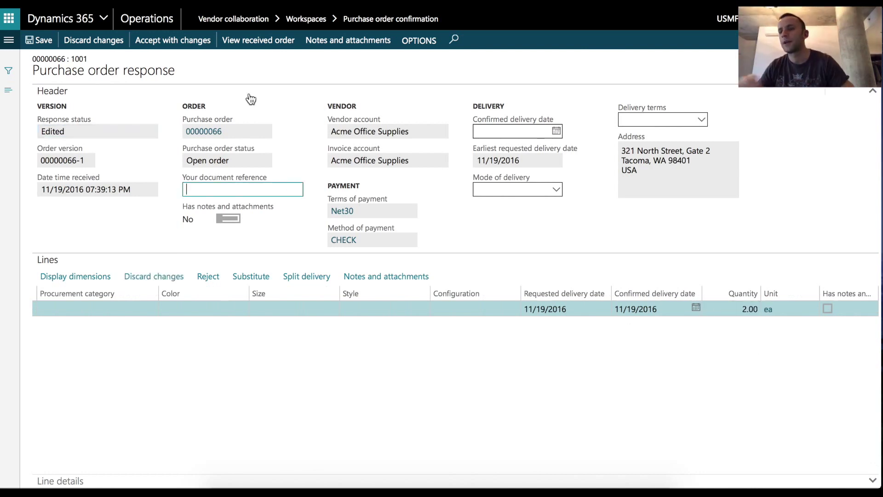
{"action": "left_click", "coordinate": [176, 43]}
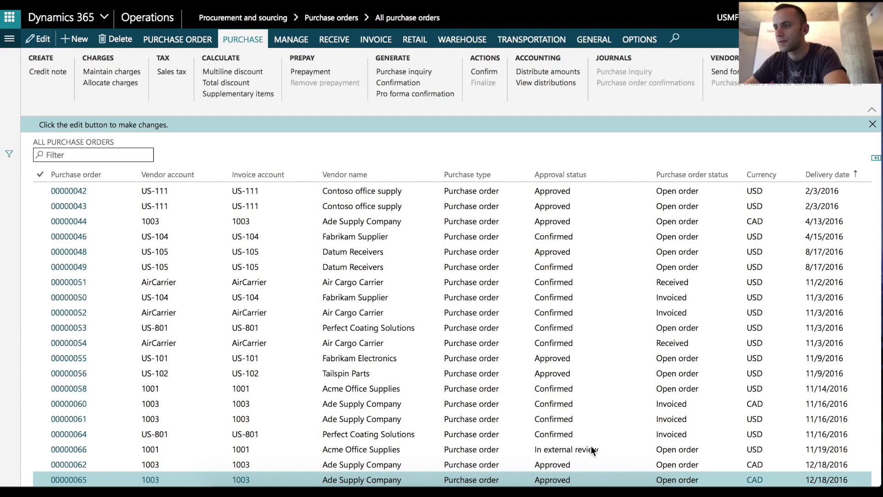
Open purchase order 00000066, review the vendor's quantity 2.00 response lines, and close it.
{"action": "left_click", "coordinate": [68, 449]}
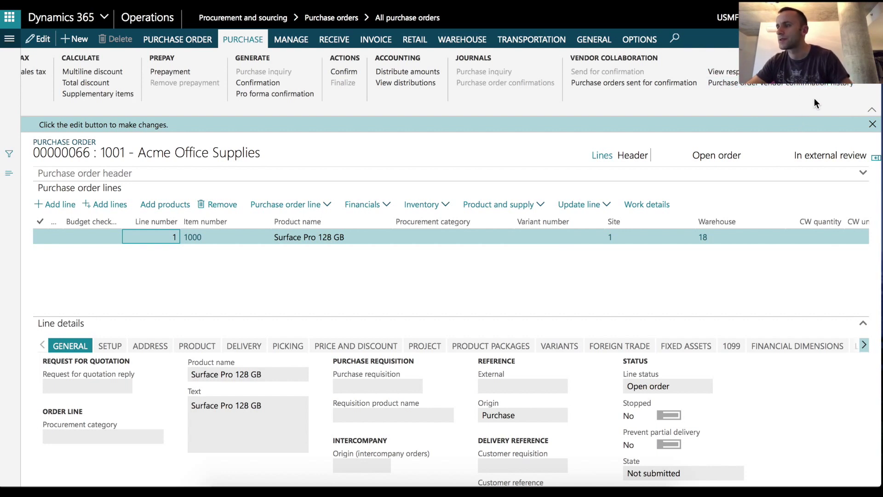
{"action": "left_click", "coordinate": [732, 71]}
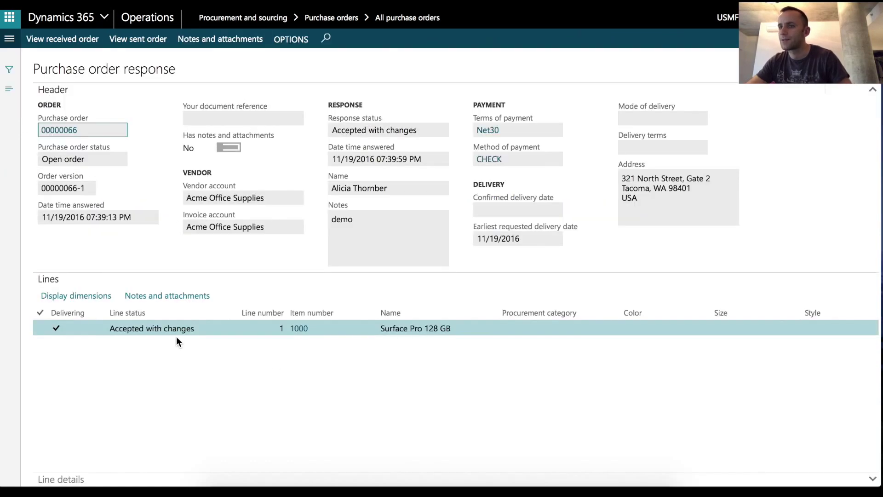
{"action": "scroll", "coordinate": [291, 341], "scroll_direction": "right", "scroll_amount": 5}
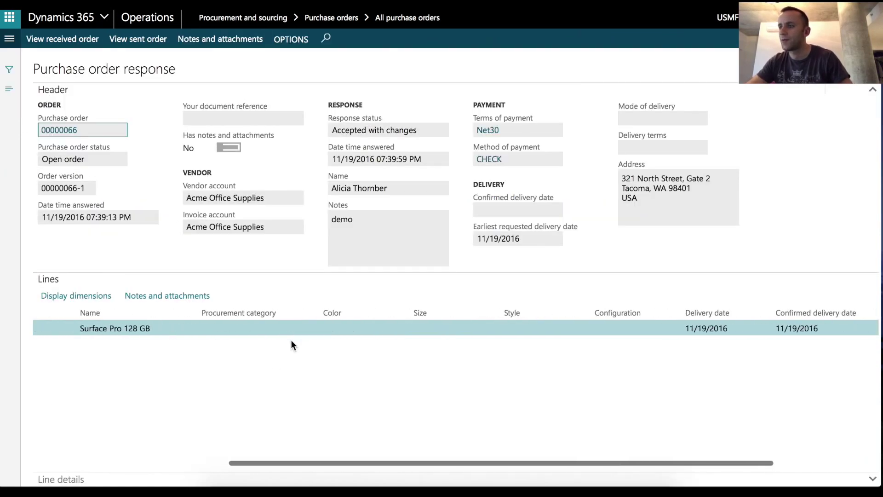
{"action": "scroll", "coordinate": [415, 377], "scroll_direction": "right", "scroll_amount": 3}
{"action": "scroll", "coordinate": [415, 373], "scroll_direction": "right", "scroll_amount": 1}
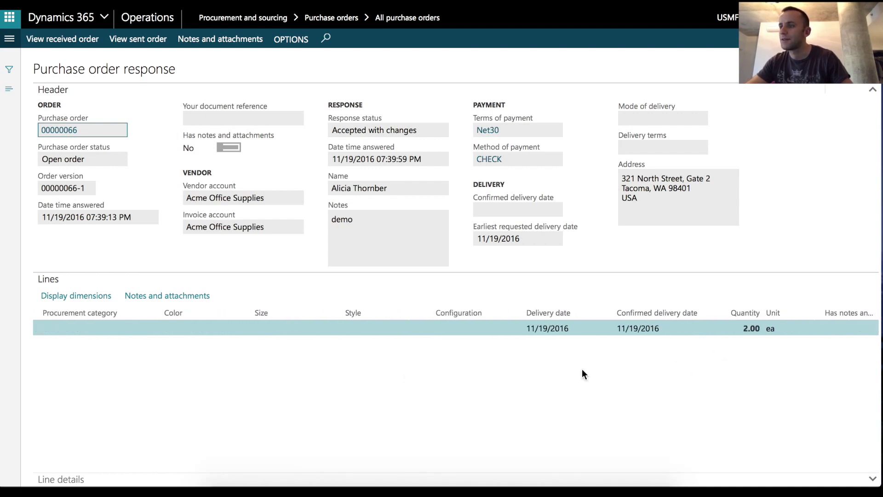
{"action": "scroll", "coordinate": [581, 375], "scroll_direction": "left", "scroll_amount": 5}
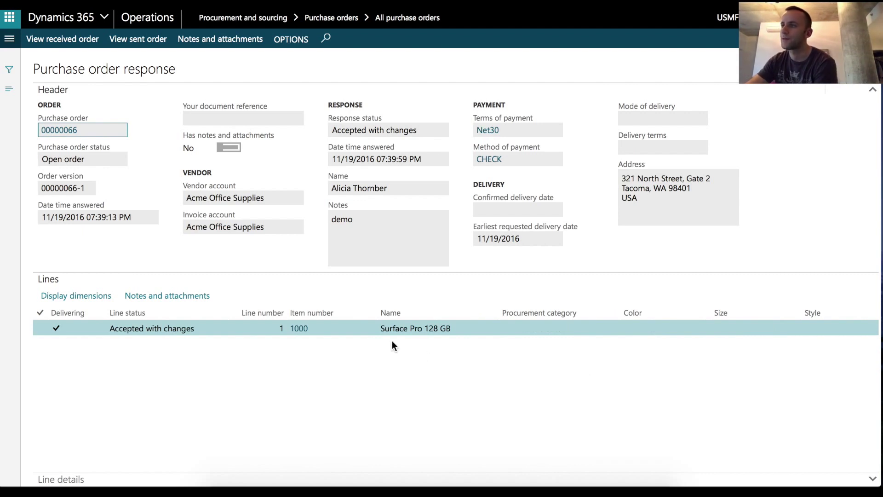
{"action": "left_click", "coordinate": [871, 38]}
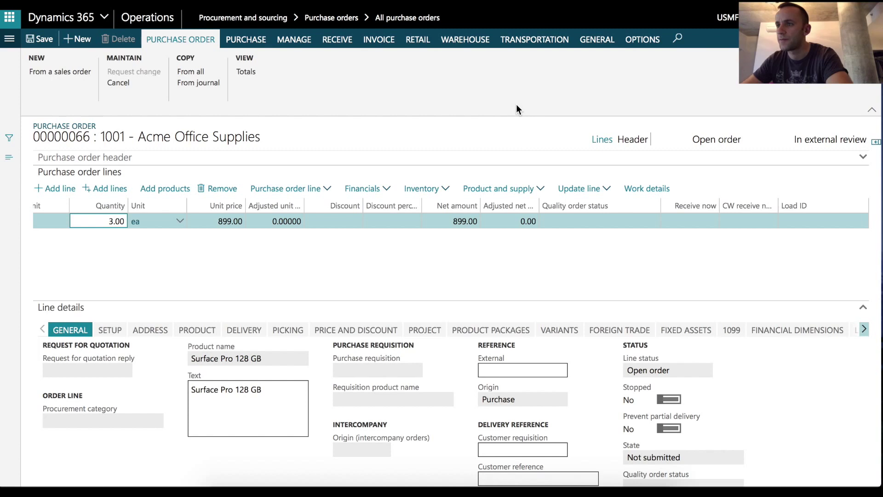
Resend purchase order 00000066, now 3 units totalling 2,697.00, for vendor confirmation.
{"action": "left_click", "coordinate": [234, 42]}
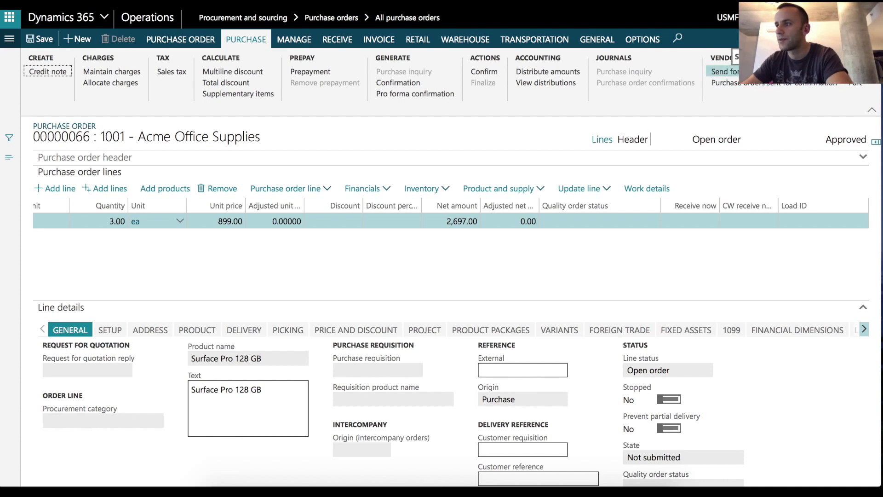
{"action": "left_click", "coordinate": [725, 71]}
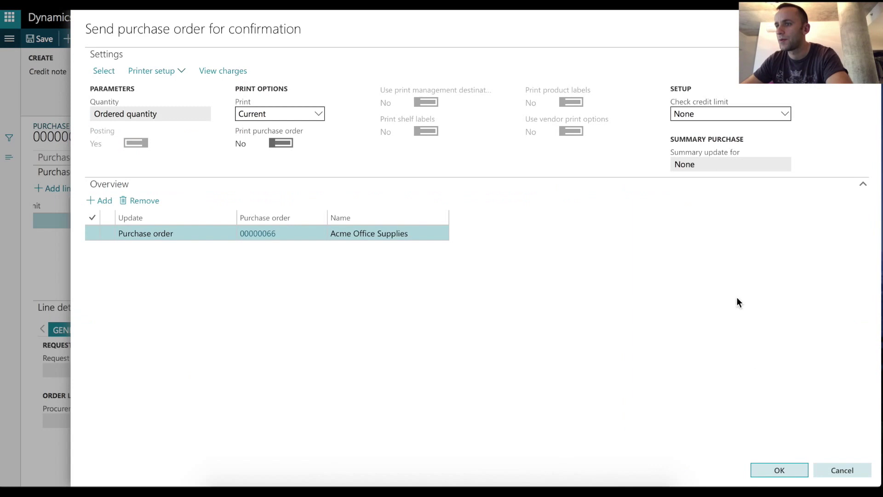
{"action": "left_click", "coordinate": [780, 470]}
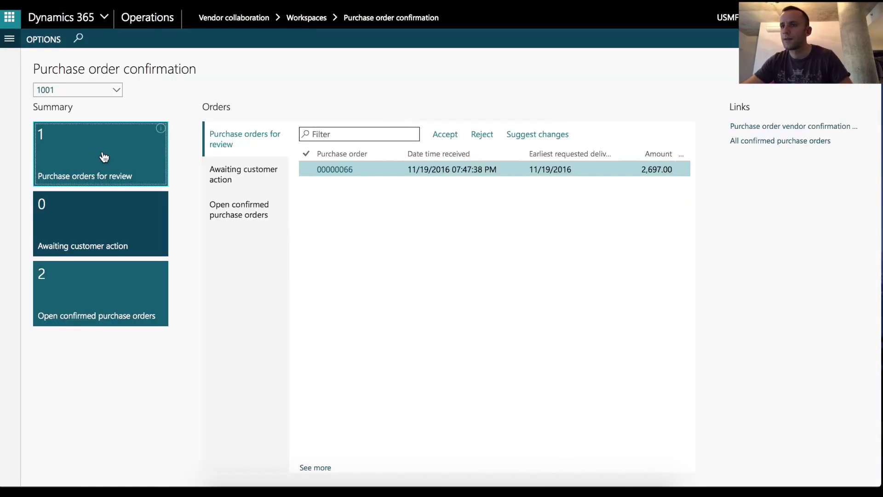
As the vendor, open the resent purchase order 00000066, review its lines, and accept it.
{"action": "left_click", "coordinate": [104, 157]}
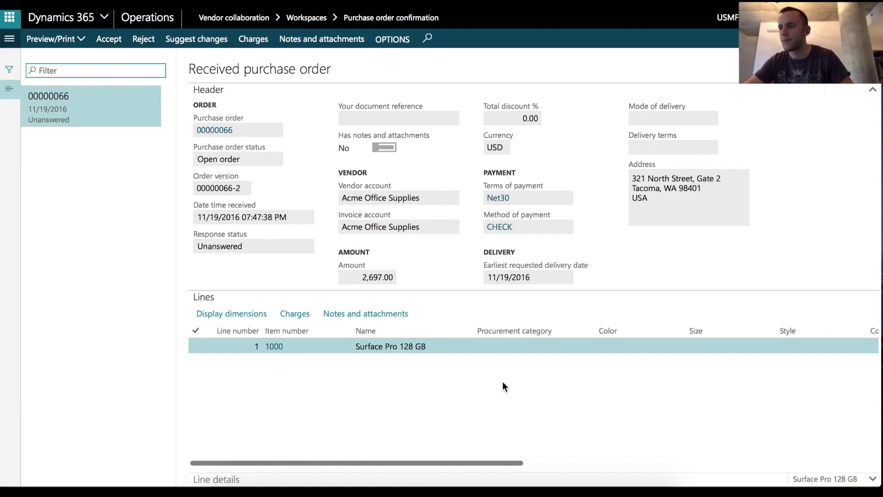
{"action": "scroll", "coordinate": [502, 382], "scroll_direction": "right", "scroll_amount": 8}
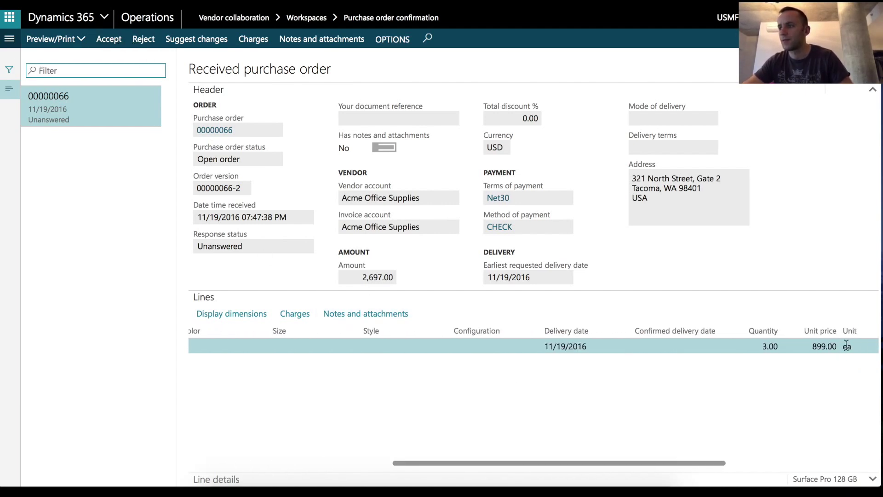
{"action": "left_click", "coordinate": [110, 48]}
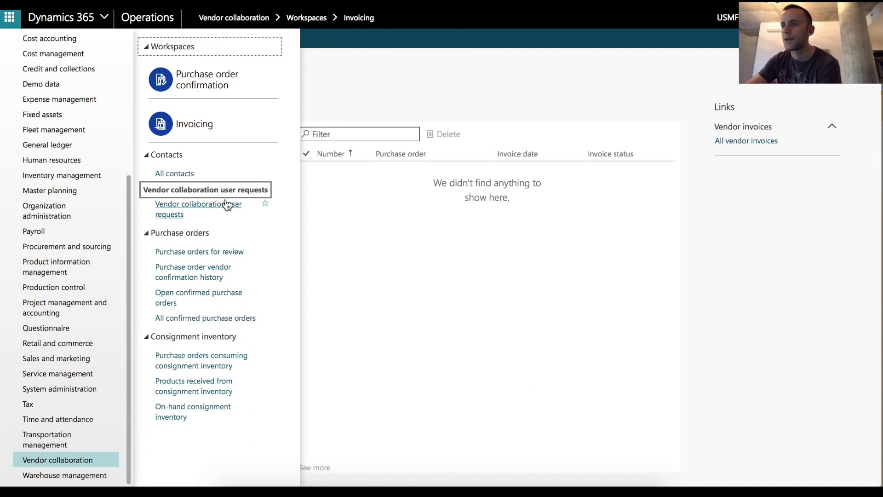
Start a new vendor invoice in Invoicing for purchase order 00000058.
{"action": "left_click", "coordinate": [205, 127]}
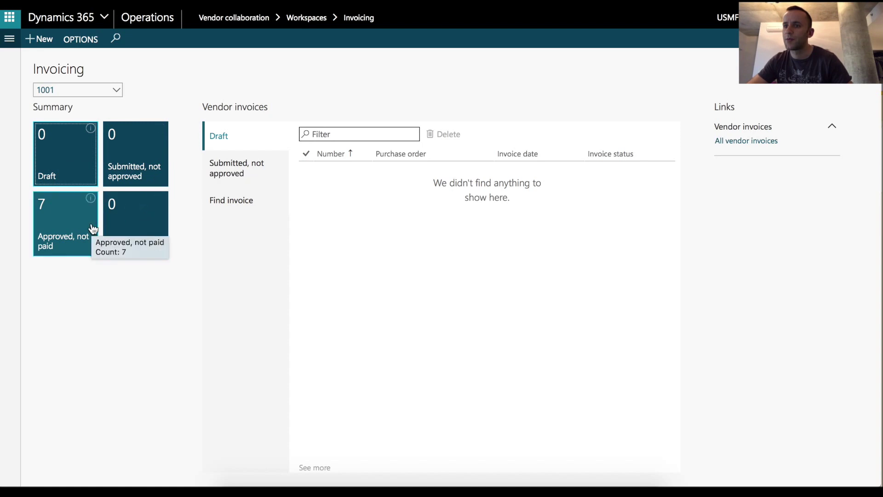
{"action": "left_click", "coordinate": [39, 38]}
{"action": "left_click", "coordinate": [782, 87]}
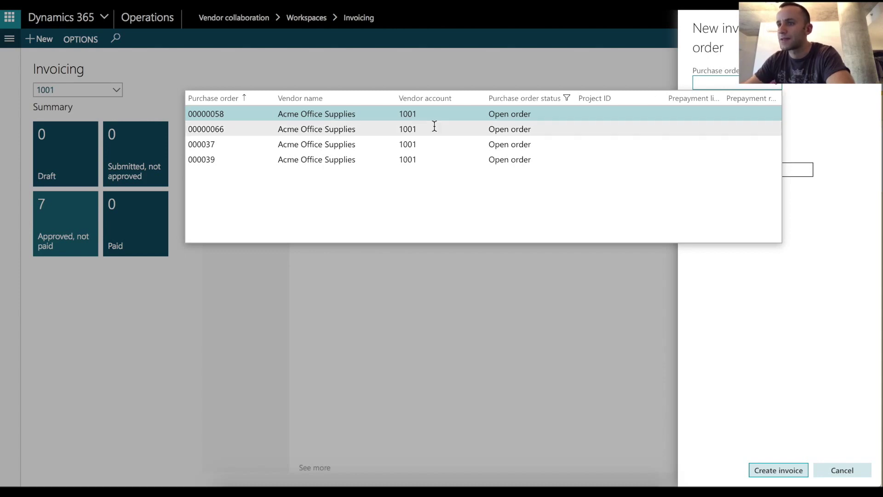
{"action": "left_click", "coordinate": [710, 111]}
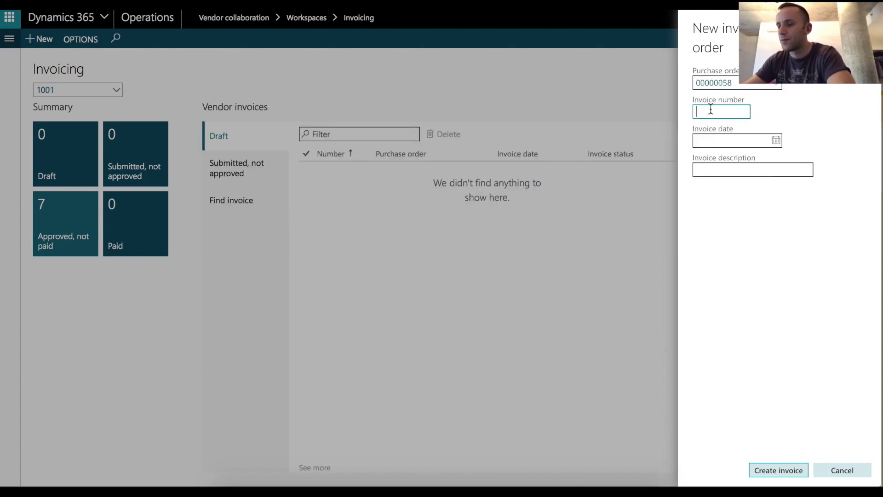
Enter invoice number Ademo, date 11/19/2016 and description Demo, then create the draft invoice.
{"action": "type", "text": "Ademo"}
{"action": "left_click", "coordinate": [776, 140]}
{"action": "left_click", "coordinate": [814, 239]}
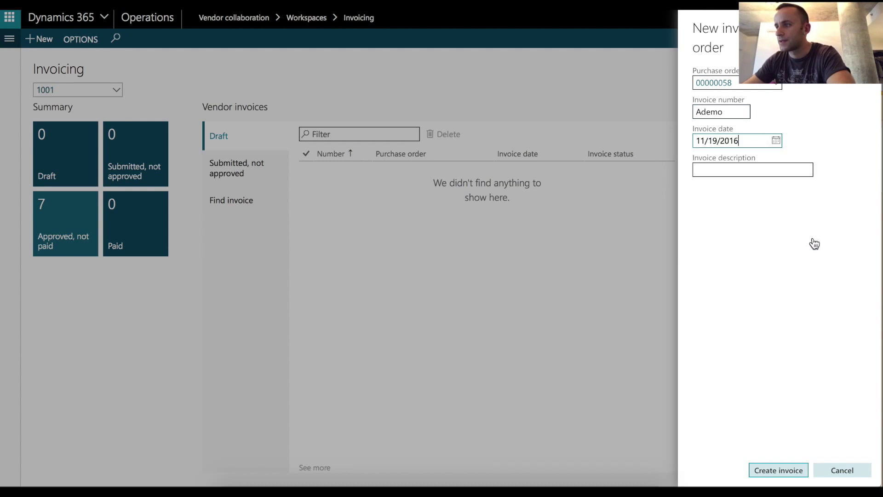
{"action": "left_click", "coordinate": [706, 169]}
{"action": "type", "text": "Demo"}
{"action": "left_click", "coordinate": [779, 470]}
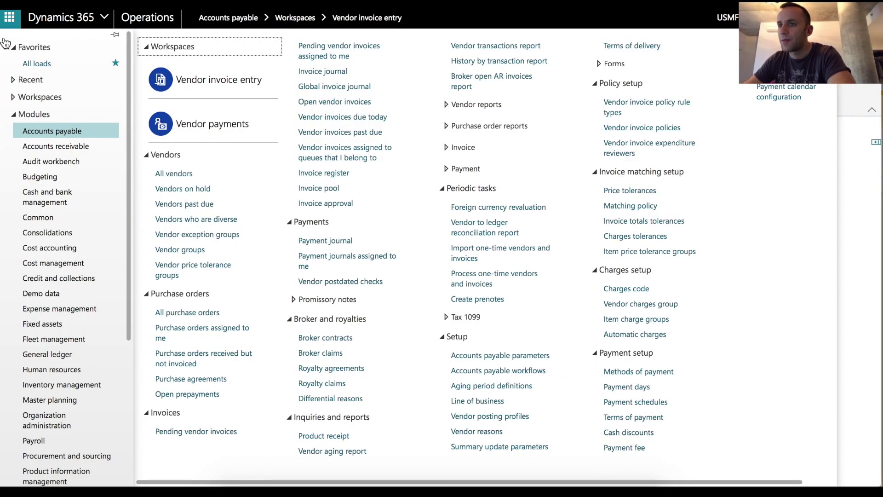
Post invoice Ademo from the Pending vendor invoices list in Vendor invoice entry.
{"action": "left_click", "coordinate": [213, 88]}
{"action": "left_click", "coordinate": [72, 141]}
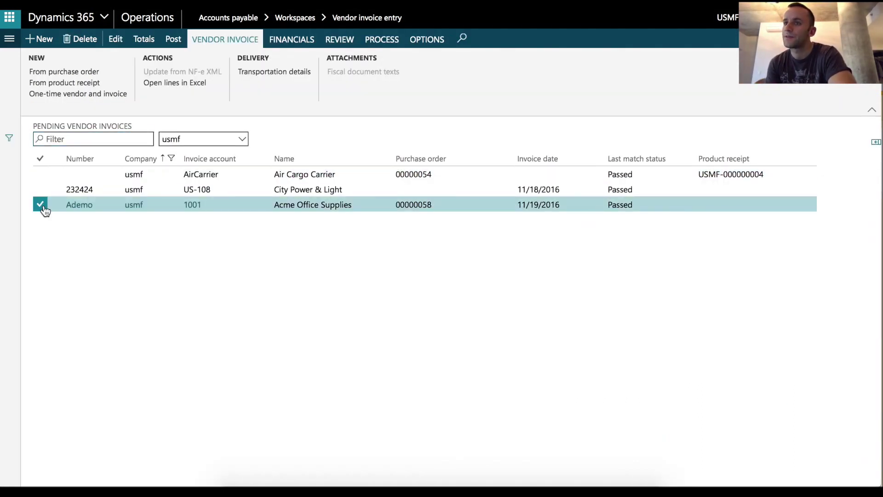
{"action": "left_click", "coordinate": [40, 205]}
{"action": "left_click", "coordinate": [173, 39]}
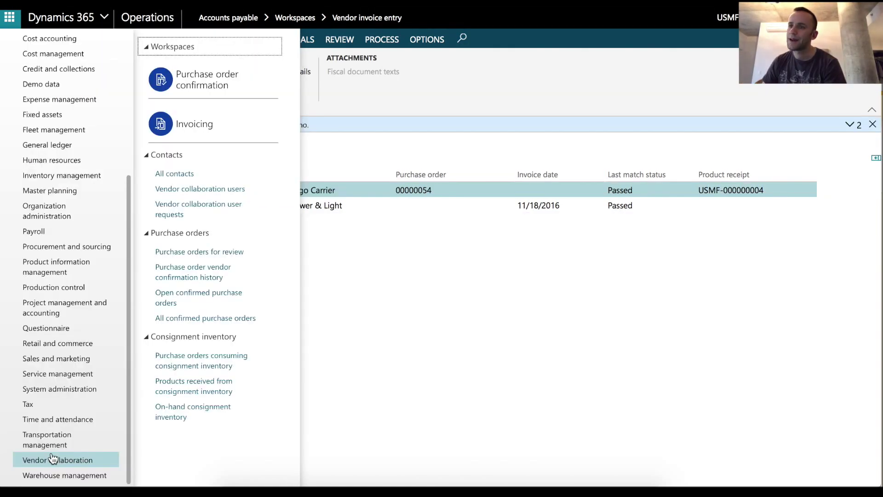